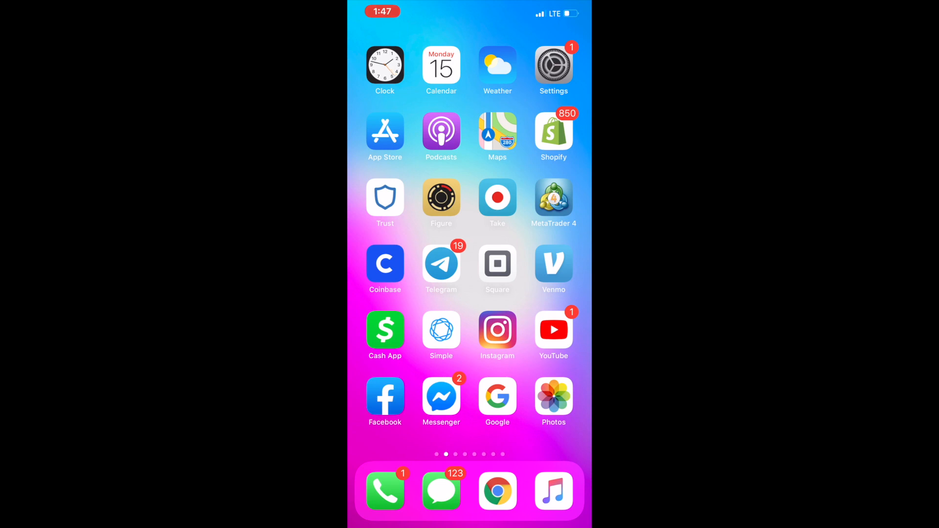
Check the Ethereum wallet in Trust Wallet, then switch over to the Coinbase app.
{"action": "left_click", "coordinate": [385, 199]}
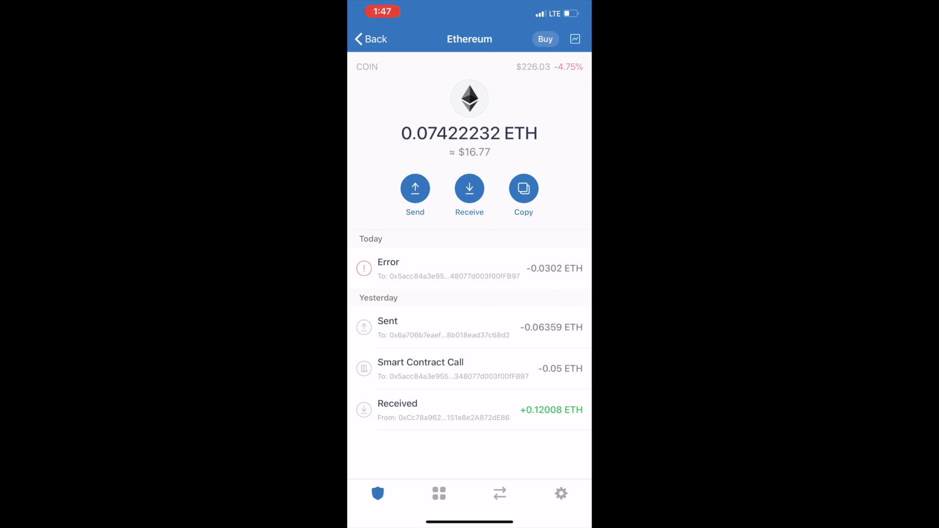
{"action": "left_click_drag", "start_coordinate": [469, 522], "coordinate": [469, 294]}
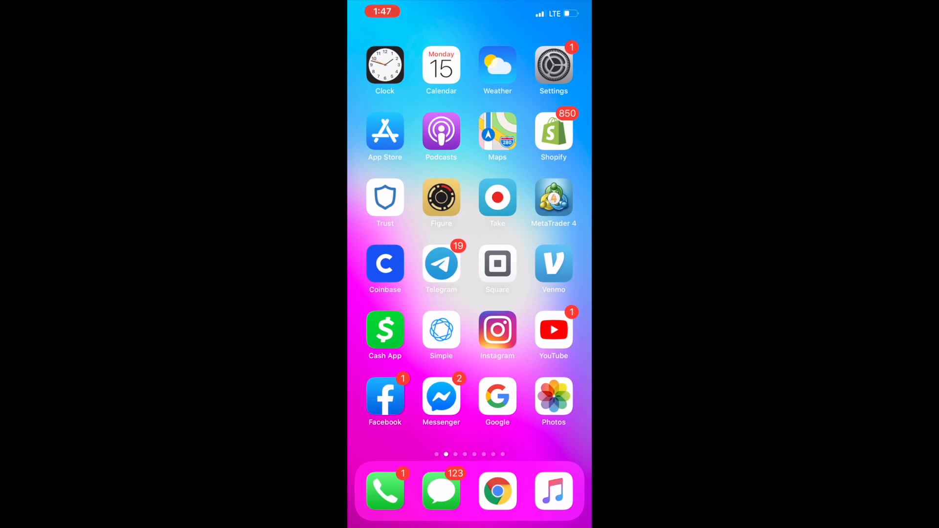
{"action": "left_click", "coordinate": [385, 264]}
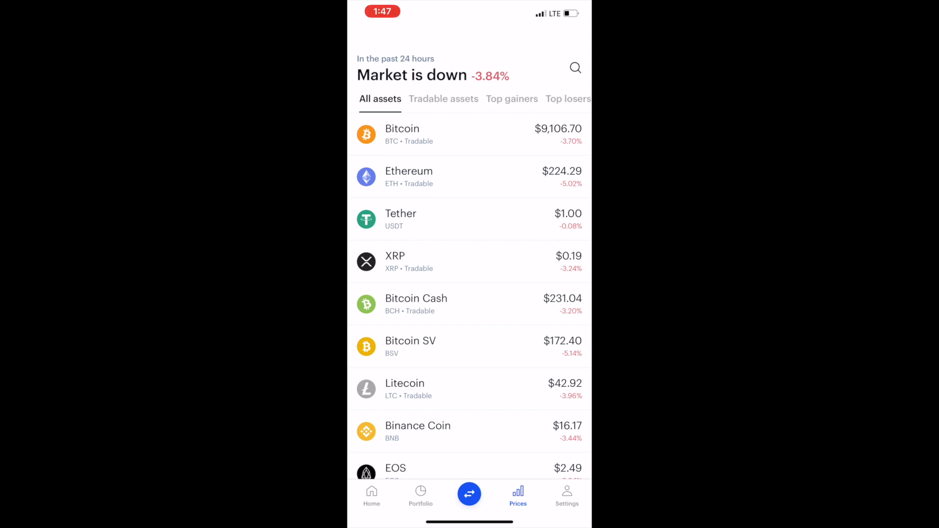
View Ethereum's price page in Coinbase and look at its trading options briefly.
{"action": "left_click", "coordinate": [469, 176]}
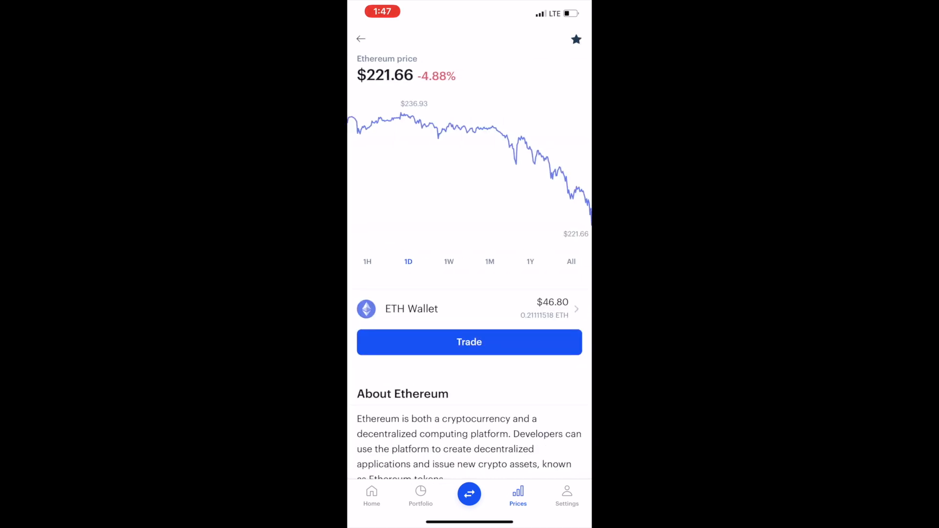
{"action": "left_click", "coordinate": [469, 342]}
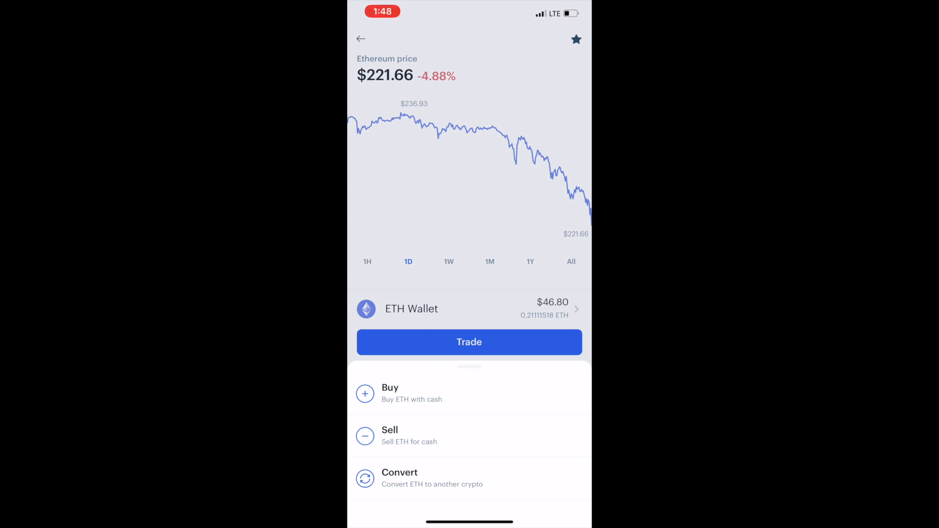
{"action": "left_click", "coordinate": [469, 220]}
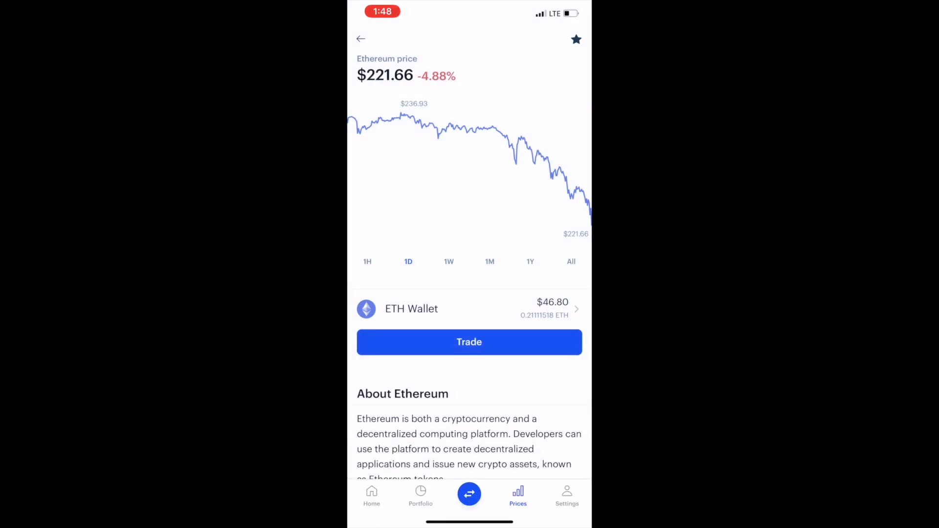
Start a Send of the entire available Ethereum balance ($47.14) and continue to the recipient.
{"action": "left_click", "coordinate": [360, 38]}
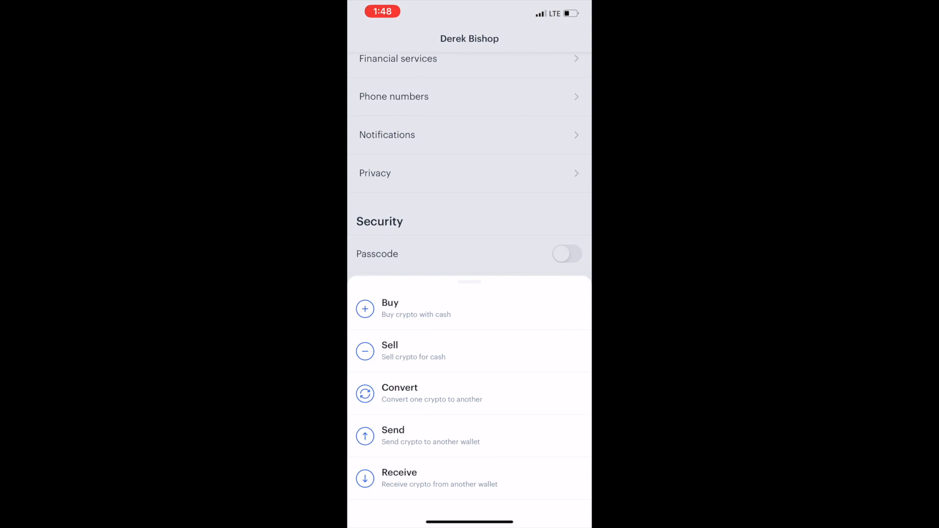
{"action": "left_click", "coordinate": [430, 435]}
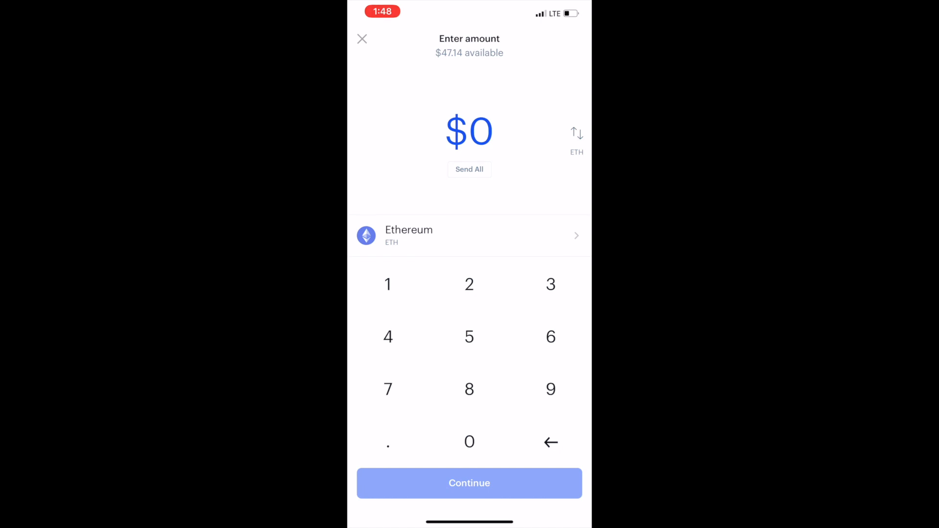
{"action": "left_click", "coordinate": [469, 170]}
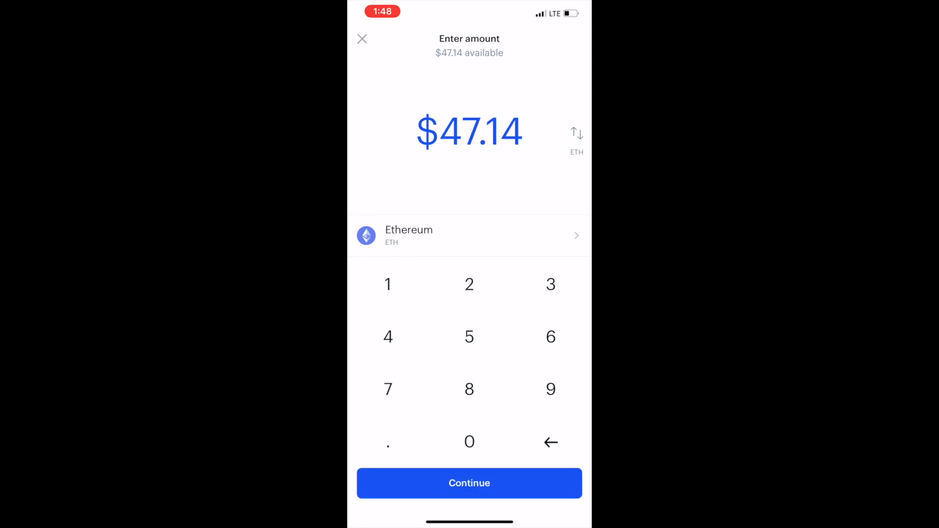
{"action": "left_click", "coordinate": [469, 483]}
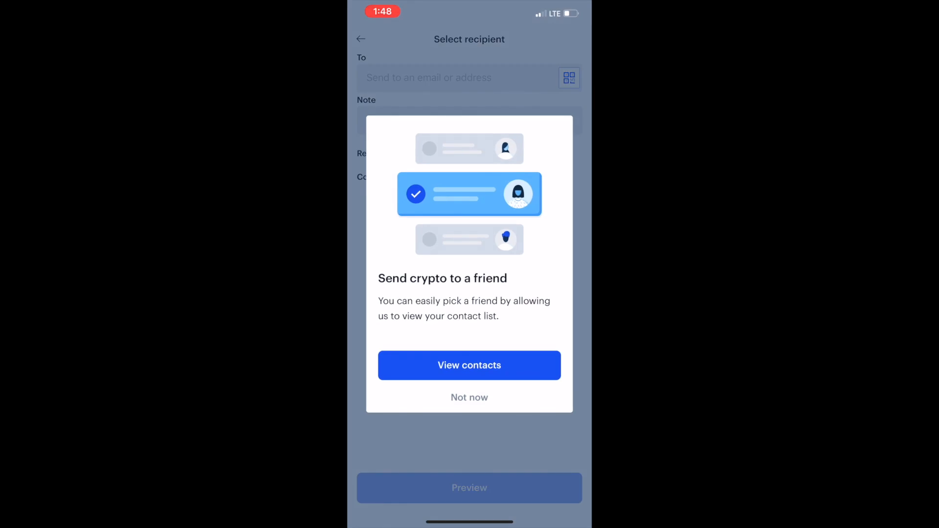
Decline contact sharing, reach the To address field, then go to the home screen.
{"action": "left_click", "coordinate": [469, 396]}
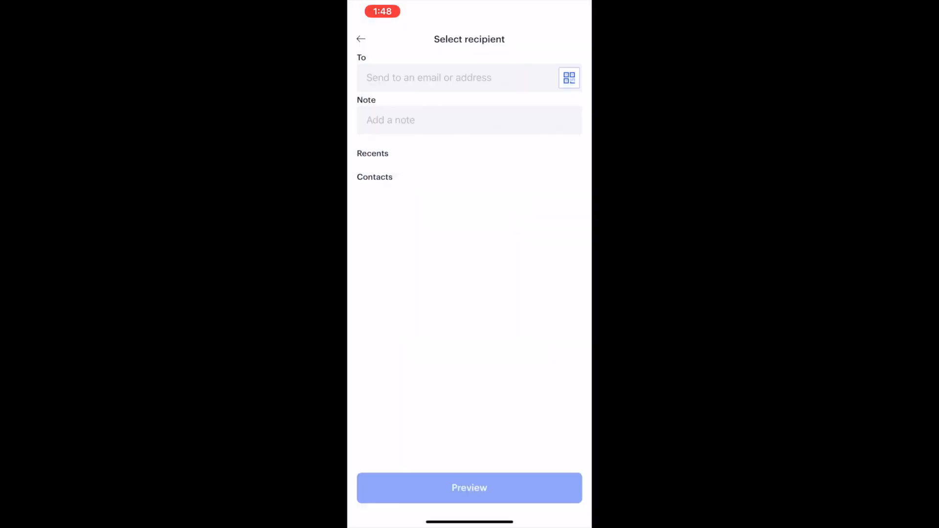
{"action": "left_click", "coordinate": [455, 78]}
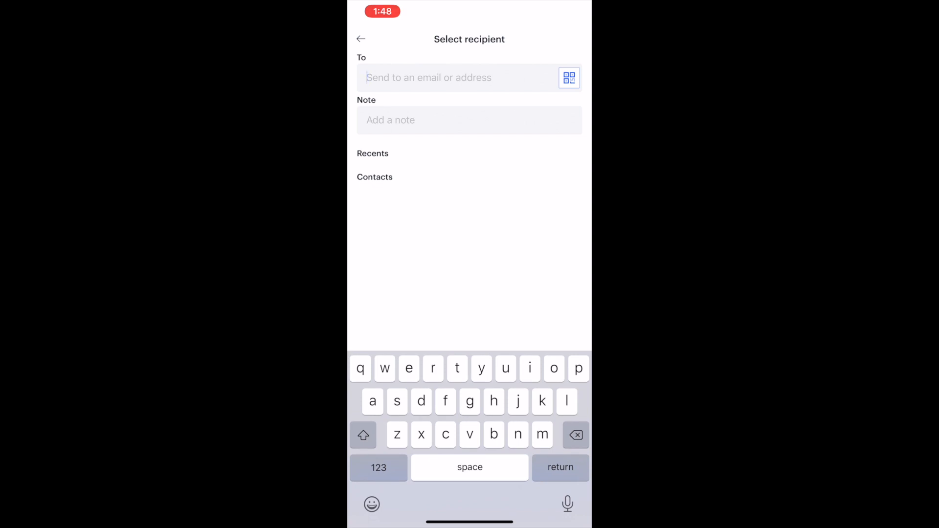
{"action": "left_click_drag", "start_coordinate": [468, 522], "coordinate": [469, 294]}
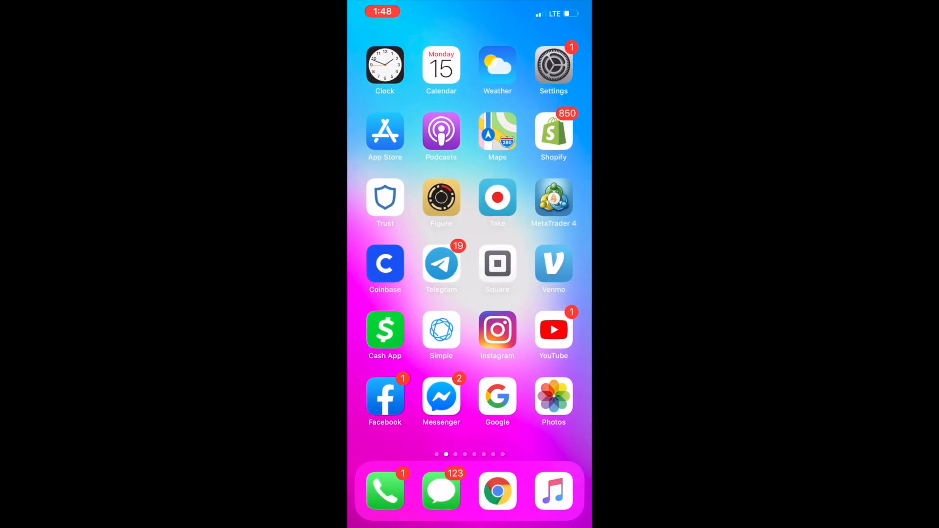
Copy the Ethereum receiving address in Trust Wallet and return to Coinbase's recipient screen.
{"action": "left_click", "coordinate": [385, 198]}
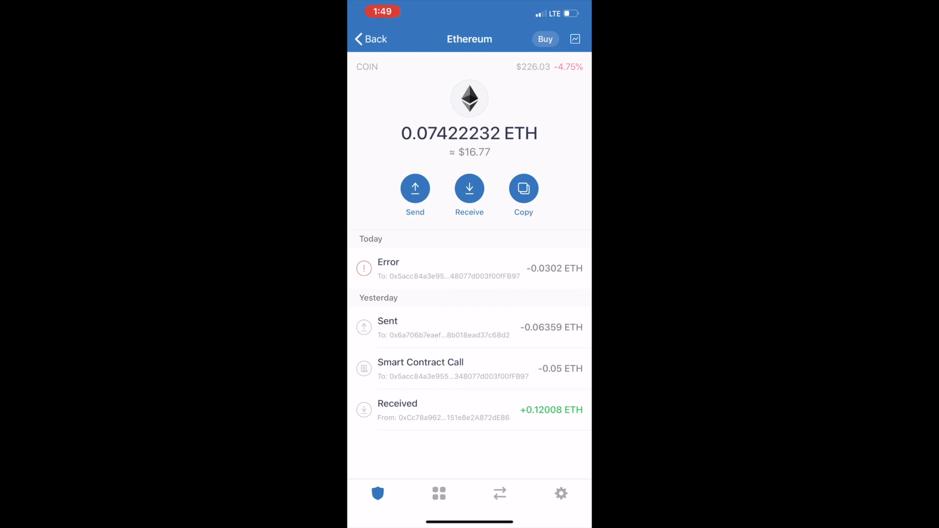
{"action": "left_click", "coordinate": [523, 189]}
{"action": "left_click_drag", "start_coordinate": [468, 523], "coordinate": [469, 293]}
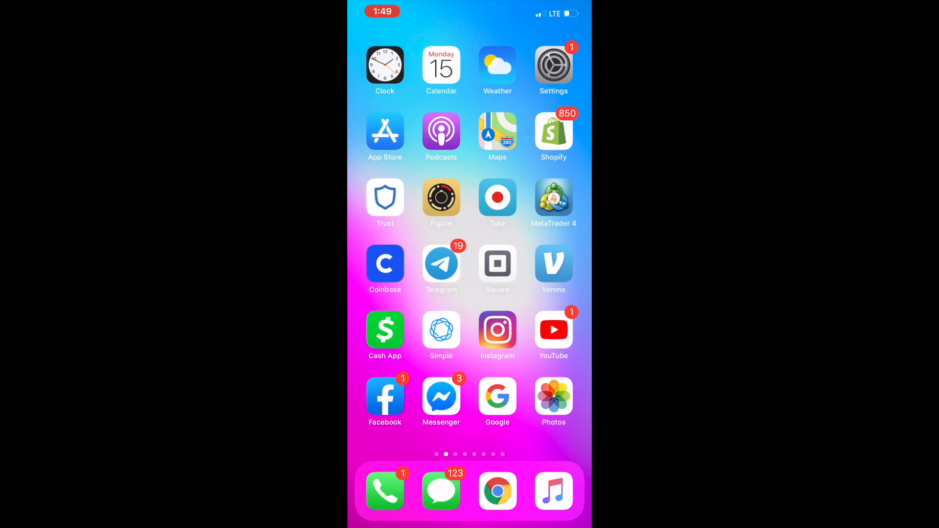
{"action": "left_click", "coordinate": [385, 264]}
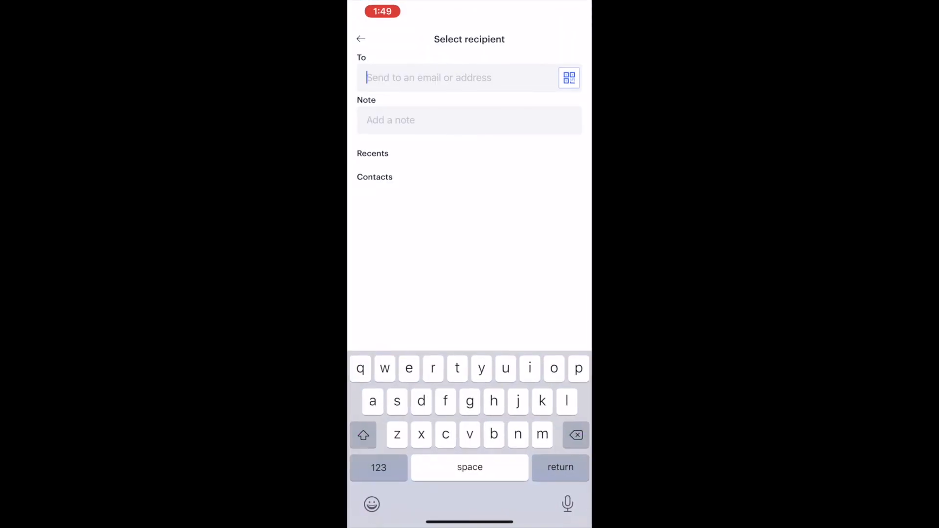
Paste the Trust Wallet address as recipient and add the note 'hi'.
{"action": "left_click", "coordinate": [374, 78]}
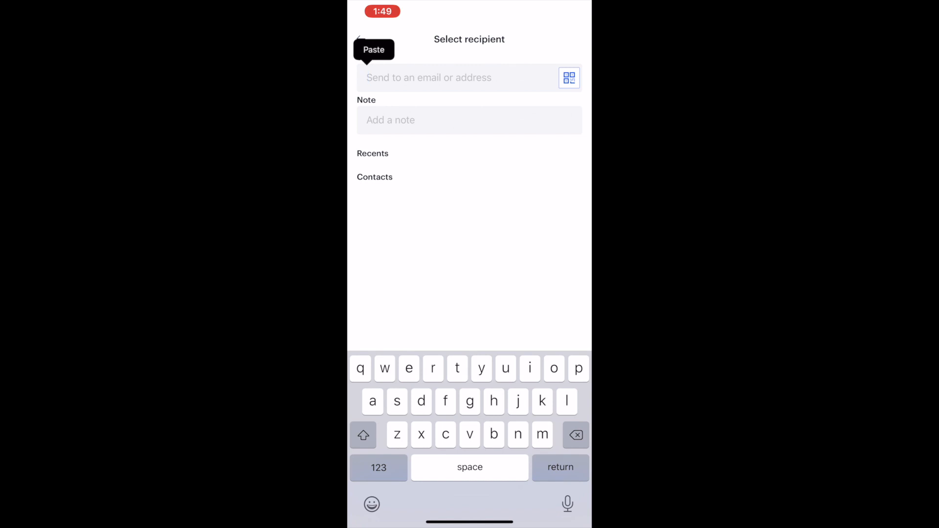
{"action": "left_click", "coordinate": [373, 51]}
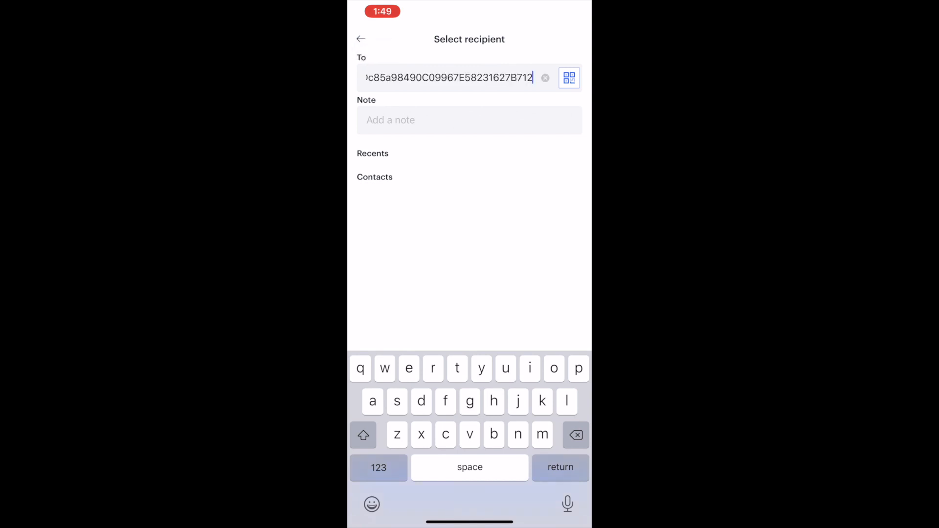
{"action": "left_click", "coordinate": [470, 119]}
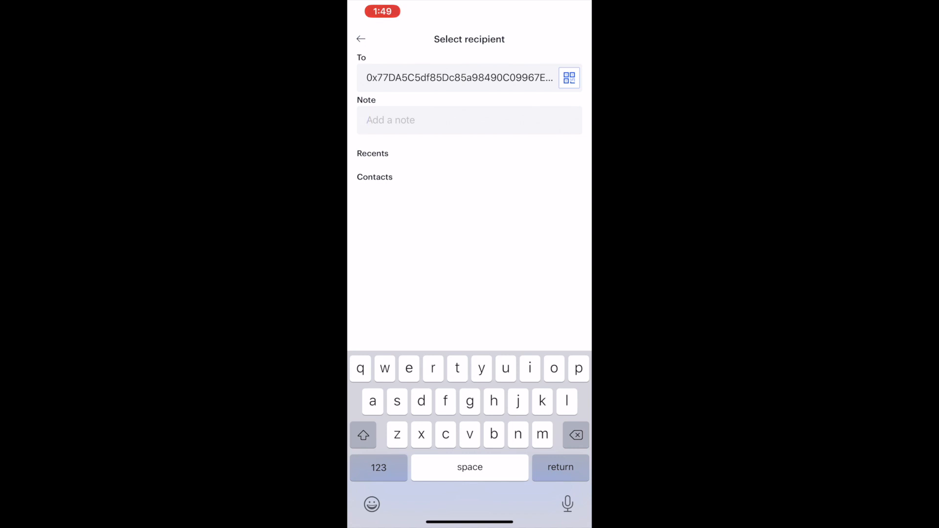
{"action": "type", "text": "hi"}
Preview and submit the $46.98 (0.21038018 ETH) transfer.
{"action": "left_click", "coordinate": [560, 466]}
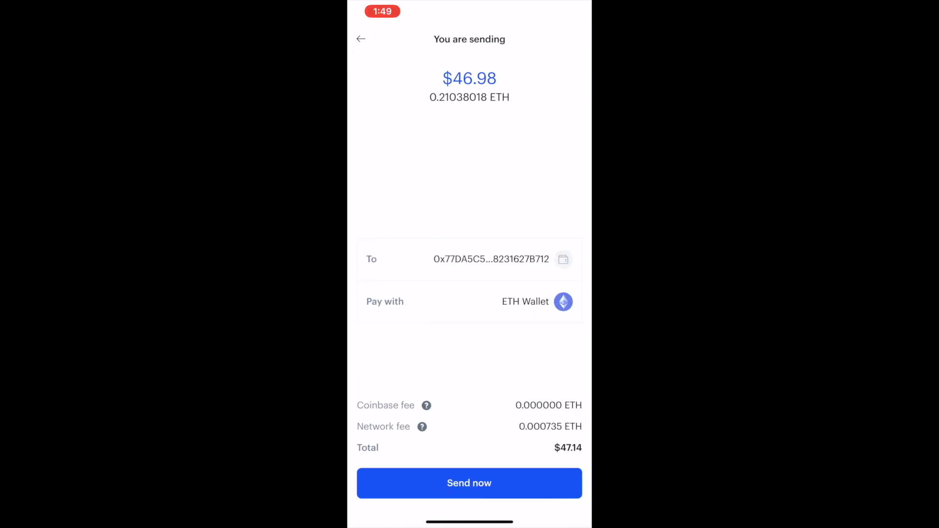
{"action": "left_click", "coordinate": [469, 482]}
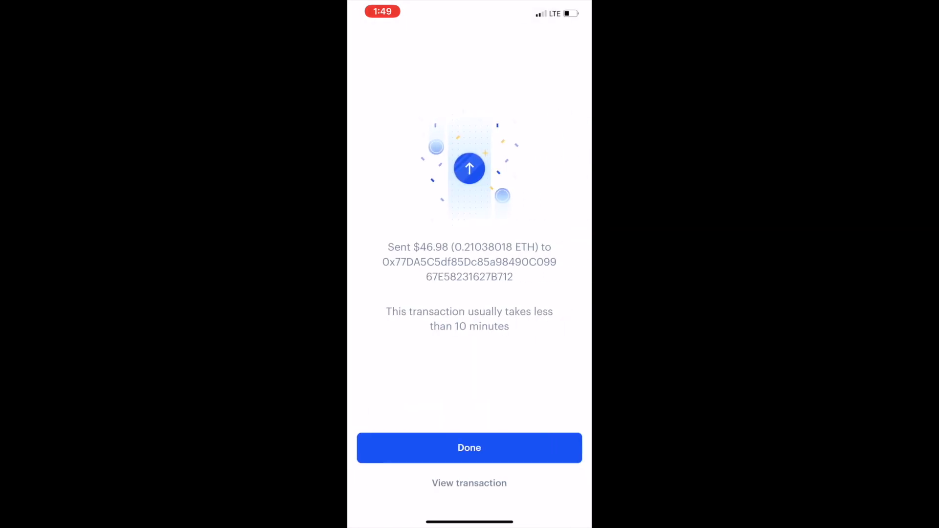
Dismiss the Sent confirmation with Done.
{"action": "left_click", "coordinate": [469, 448]}
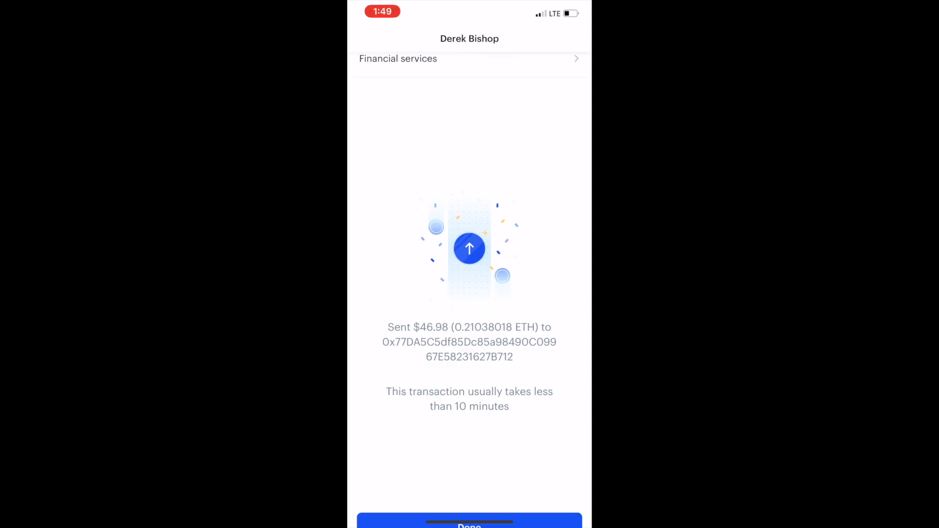
{"action": "scroll", "coordinate": [469, 264], "scroll_direction": "up", "scroll_amount": 2}
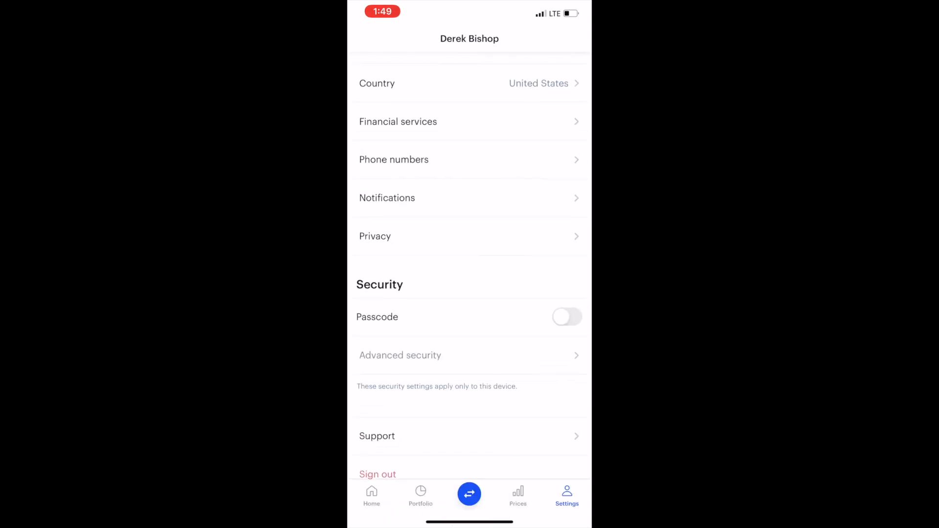
Return home, reopen Trust Wallet and check the token list and Ethereum details (still 0.07422 ETH).
{"action": "key", "text": "super"}
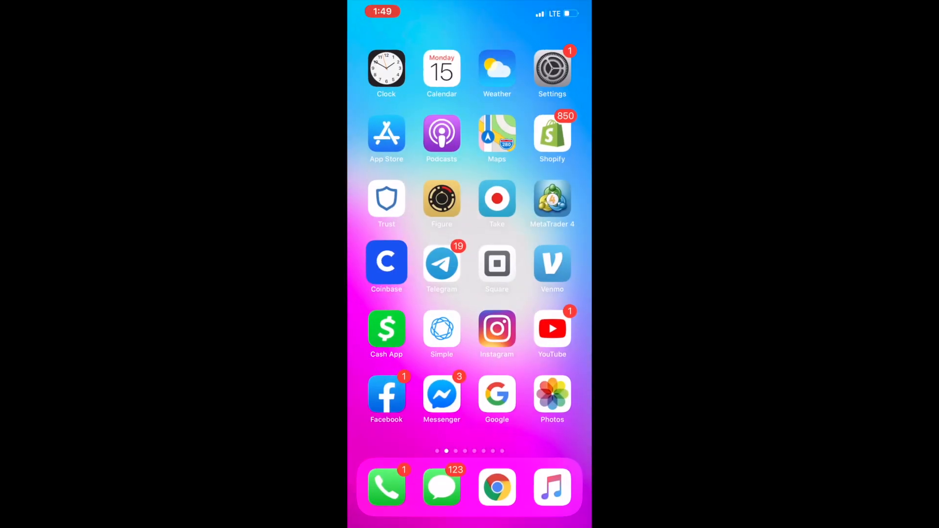
{"action": "left_click", "coordinate": [388, 200]}
{"action": "left_click", "coordinate": [370, 39]}
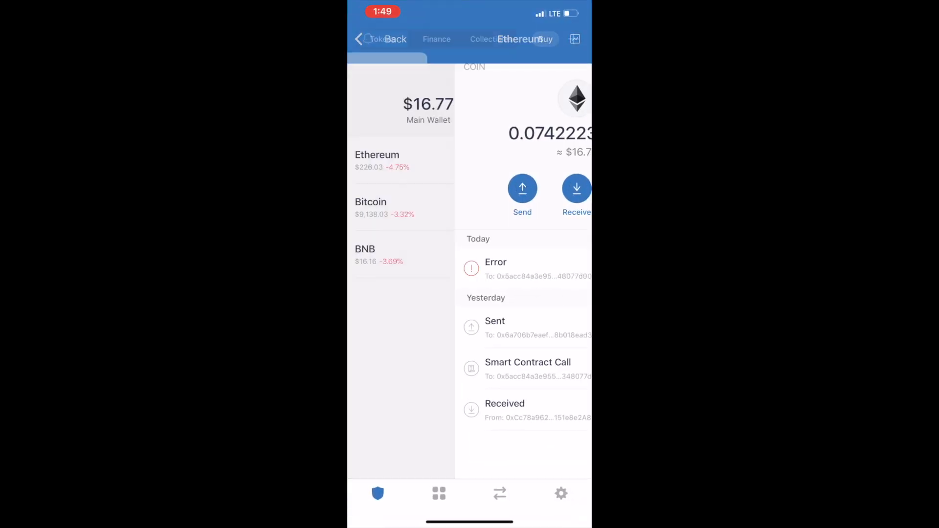
{"action": "left_click", "coordinate": [470, 160]}
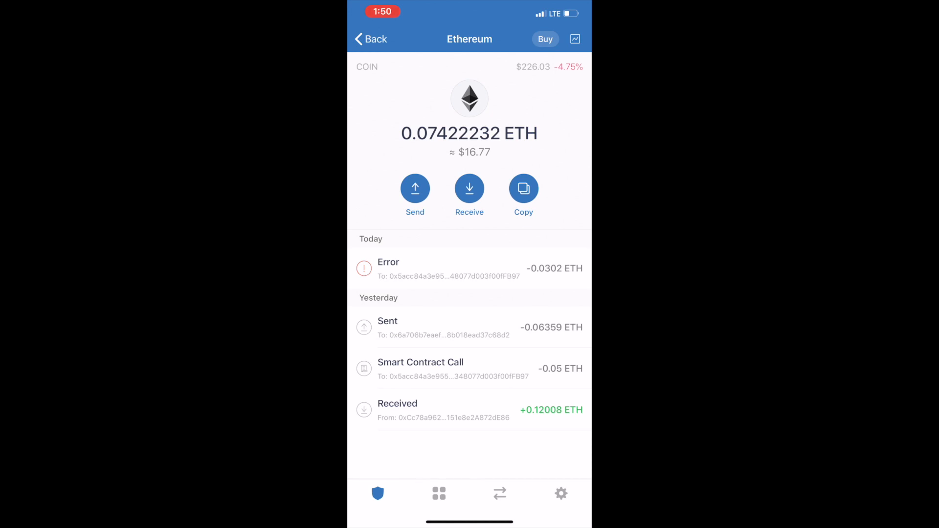
{"action": "left_click", "coordinate": [370, 39]}
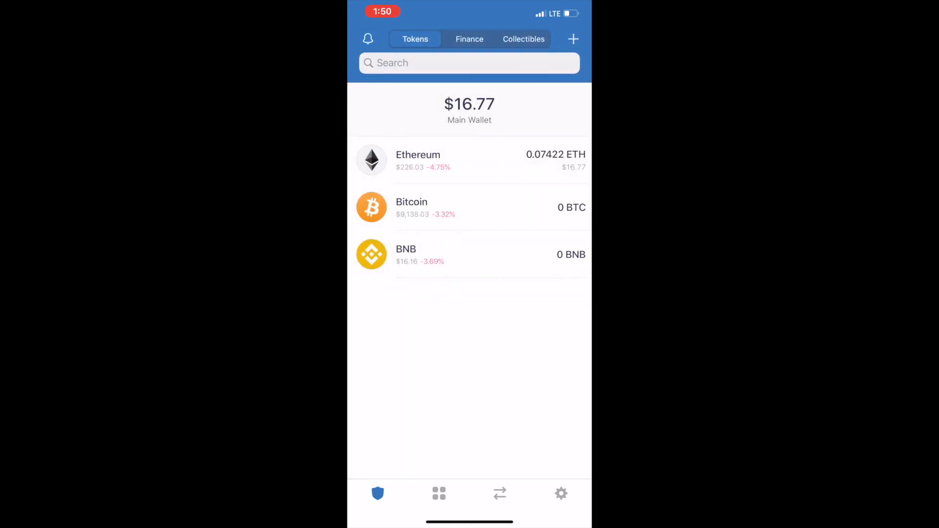